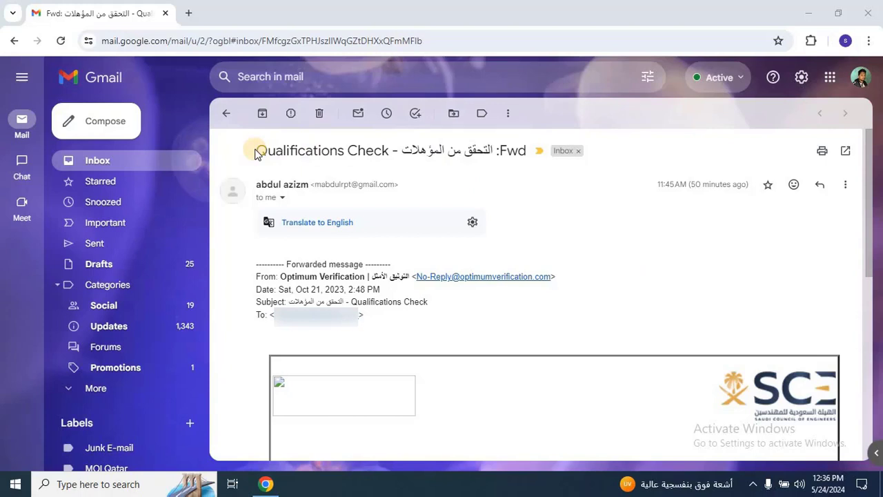
pyautogui.moveTo(257, 150); pyautogui.dragTo(389, 146)
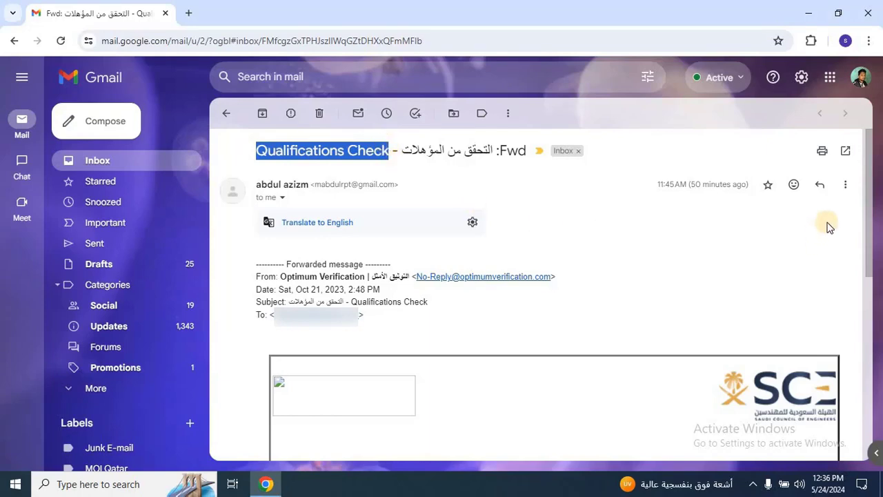
pyautogui.moveTo(874, 206); pyautogui.dragTo(880, 241)
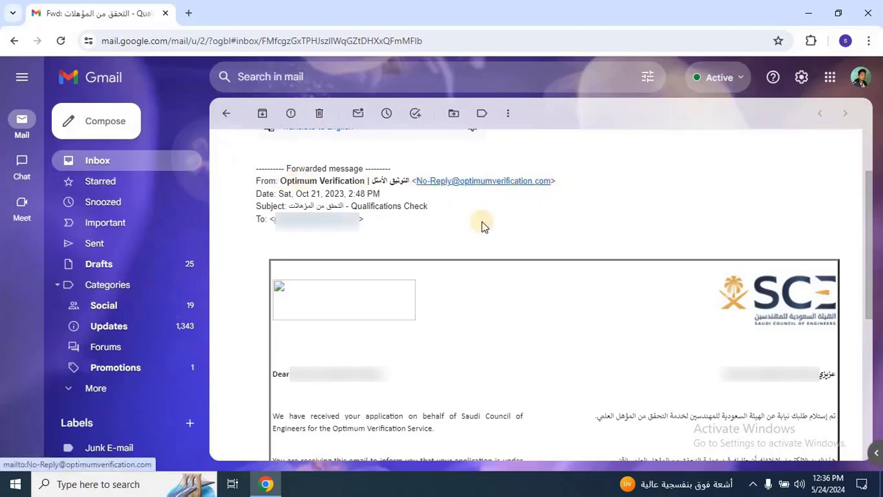
pyautogui.moveTo(378, 225); pyautogui.dragTo(273, 219)
pyautogui.click(359, 223)
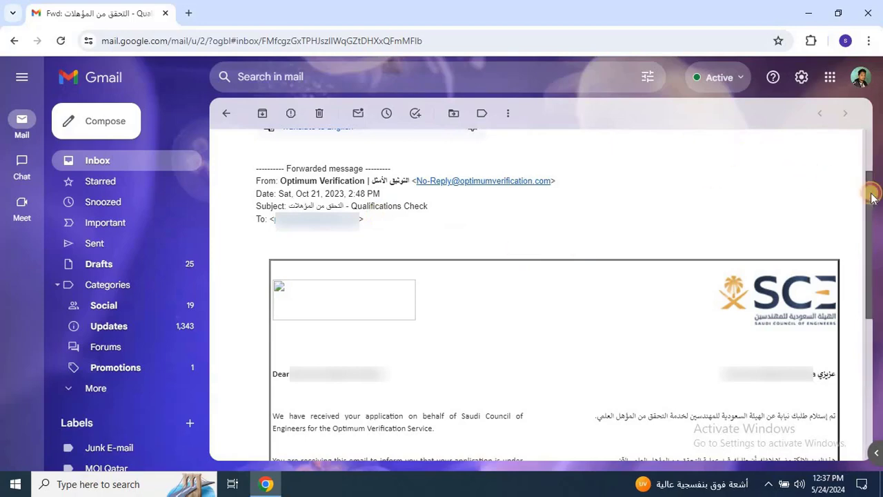
pyautogui.moveTo(871, 180); pyautogui.dragTo(880, 276)
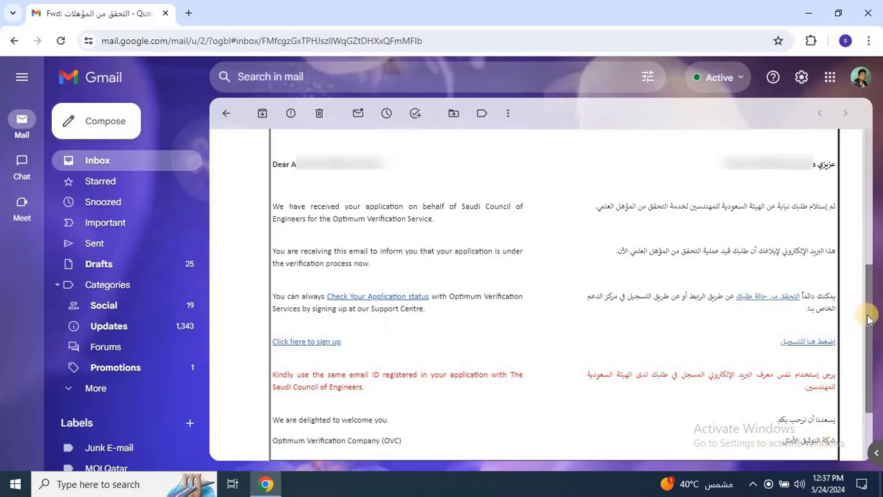
pyautogui.scroll(-2, 869, 319)
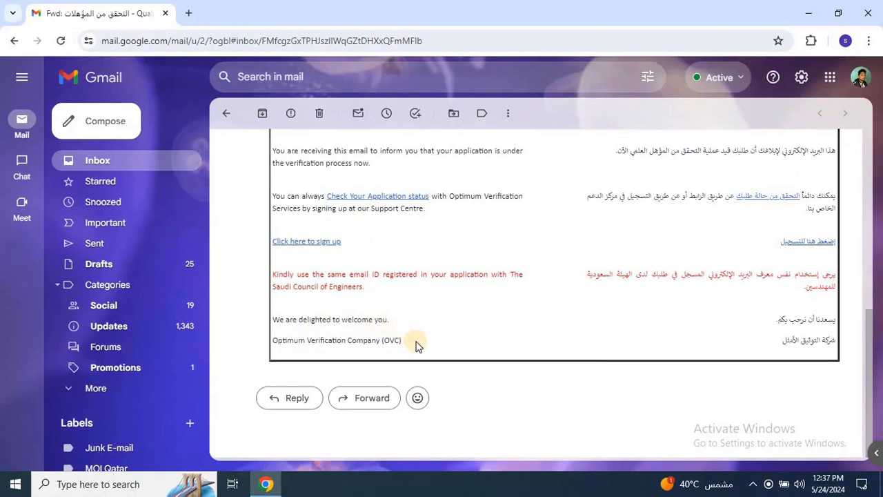
pyautogui.moveTo(414, 342); pyautogui.dragTo(268, 345)
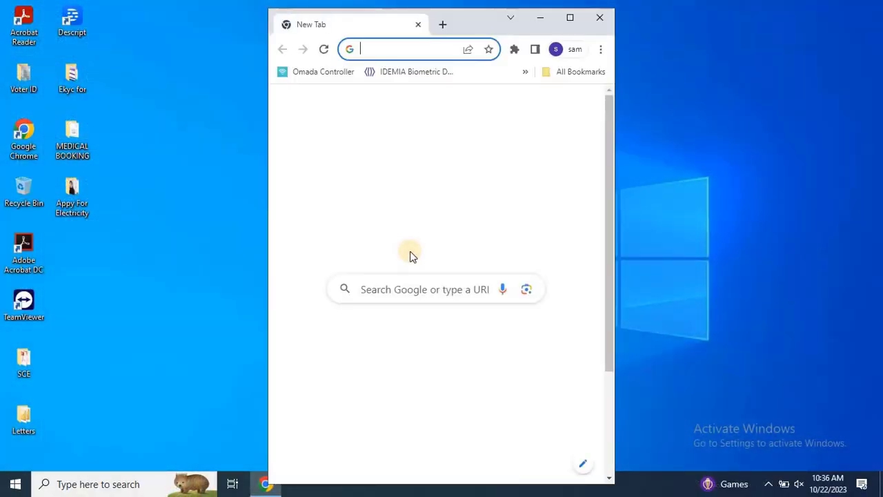
# Step: Go to support.optimumverification.com and open the account registration page
pyautogui.click(575, 16)
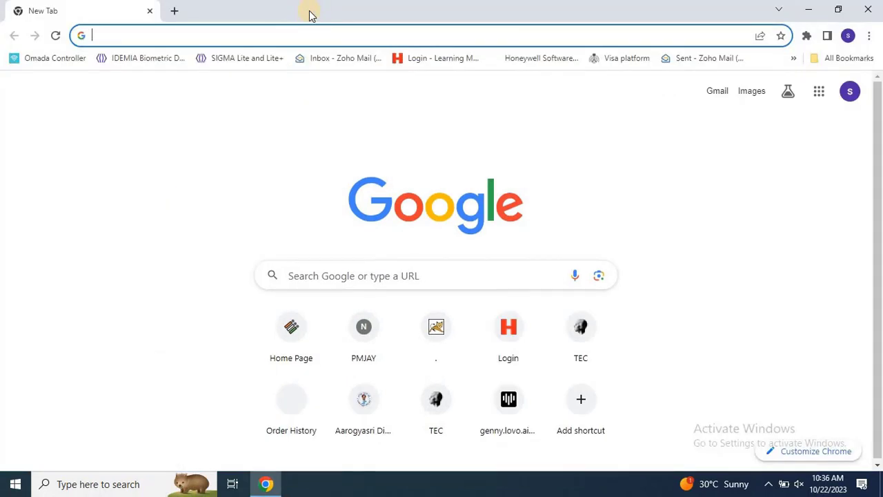
pyautogui.write('s')
pyautogui.press('Return')
pyautogui.click(703, 81)
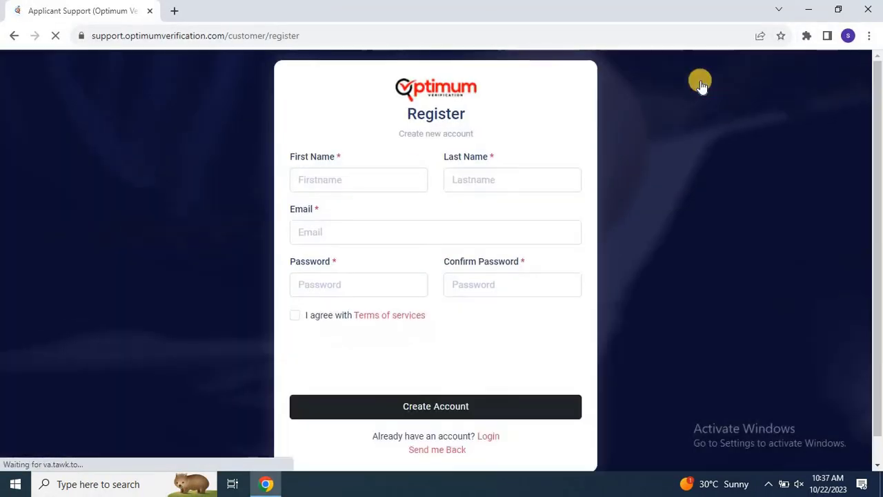
# Step: Fill in the applicant's first name, last name and e-mail address
pyautogui.click(349, 185)
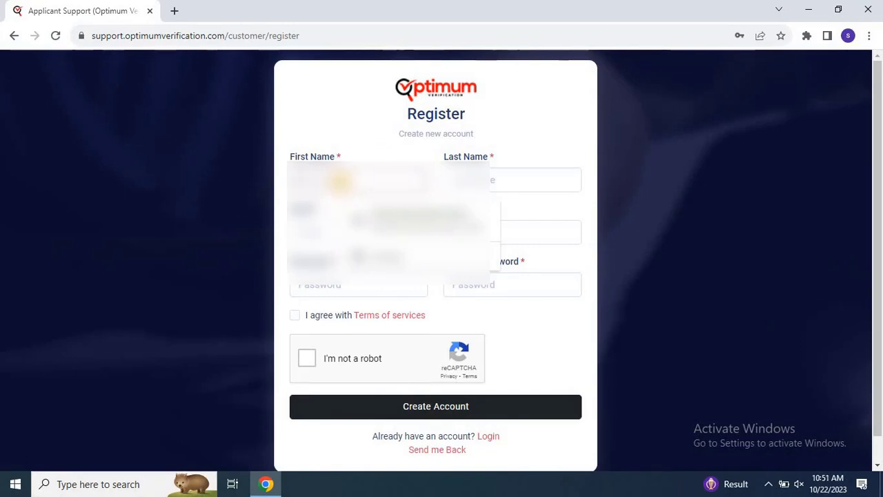
pyautogui.press('Escape')
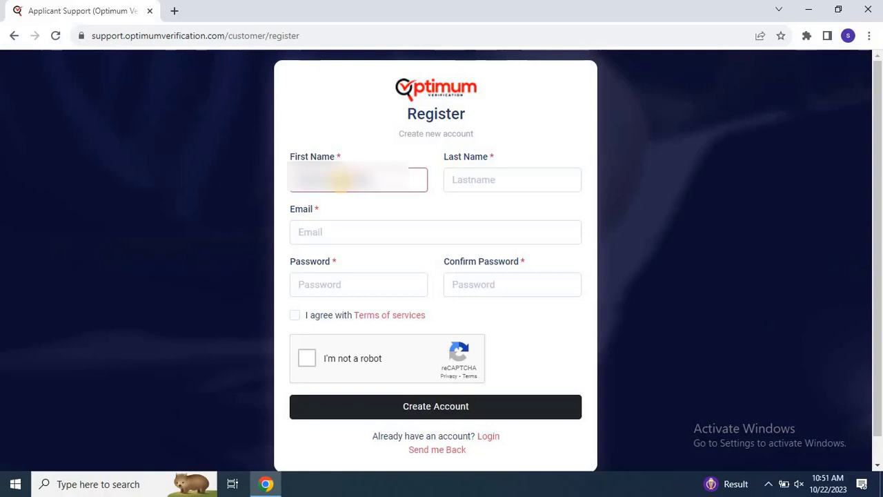
pyautogui.press('Tab')
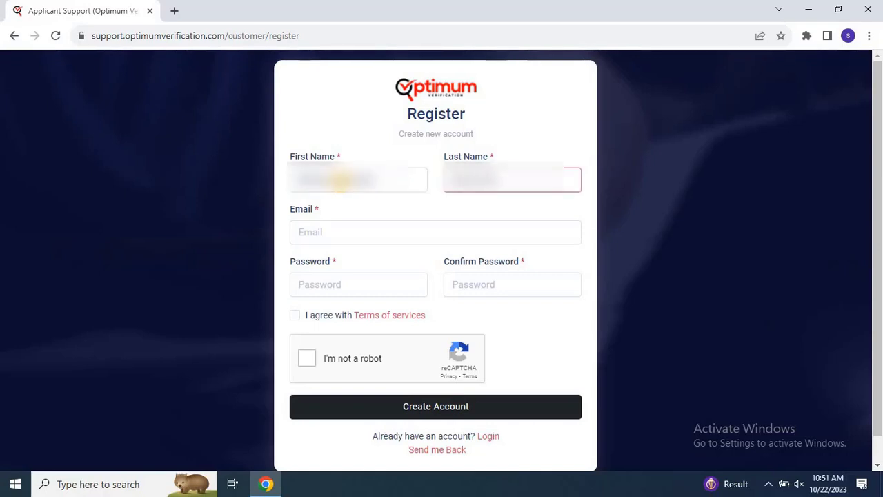
pyautogui.click(322, 224)
pyautogui.write('s')
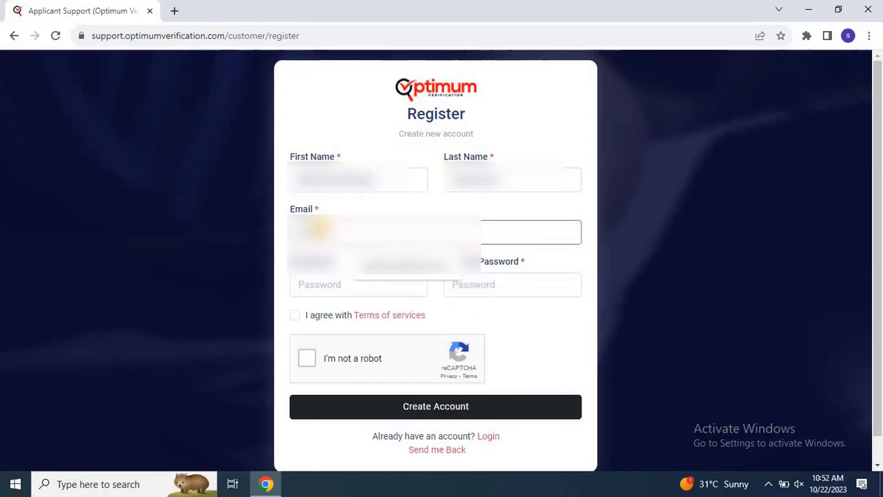
pyautogui.write('abcde')
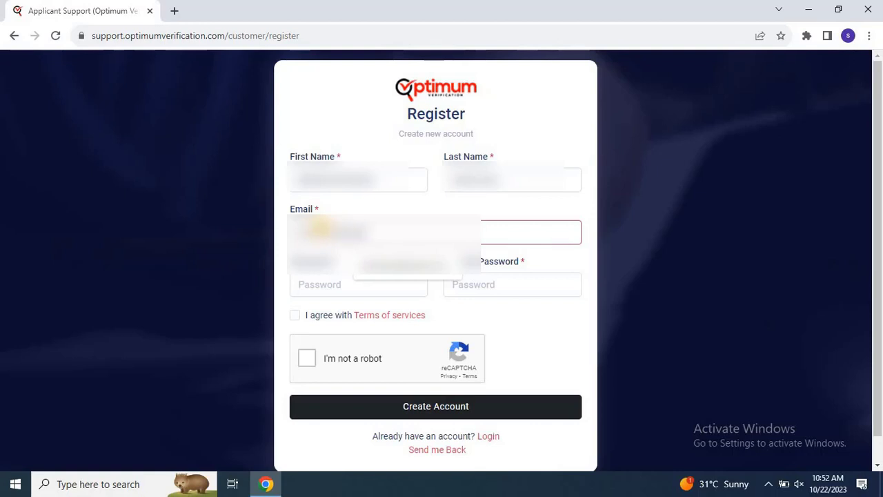
# Step: Enter and confirm the password, accept the terms and reCAPTCHA, and create the account
pyautogui.click(337, 286)
pyautogui.write('••••••••••')
pyautogui.press('Tab')
pyautogui.write('••••••')
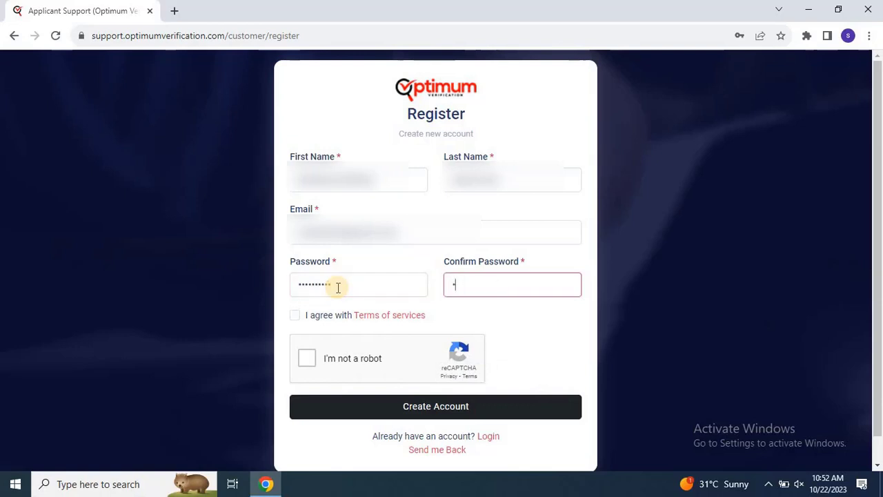
pyautogui.write('••••')
pyautogui.click(307, 358)
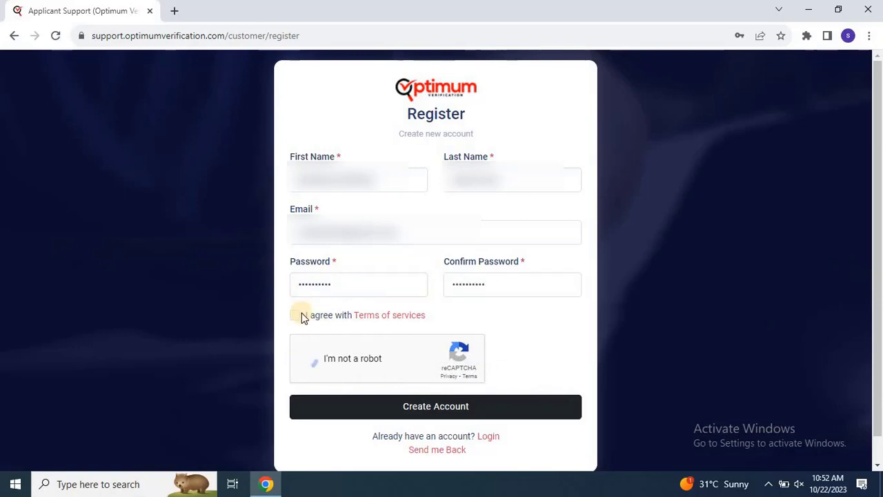
pyautogui.click(295, 315)
pyautogui.click(381, 410)
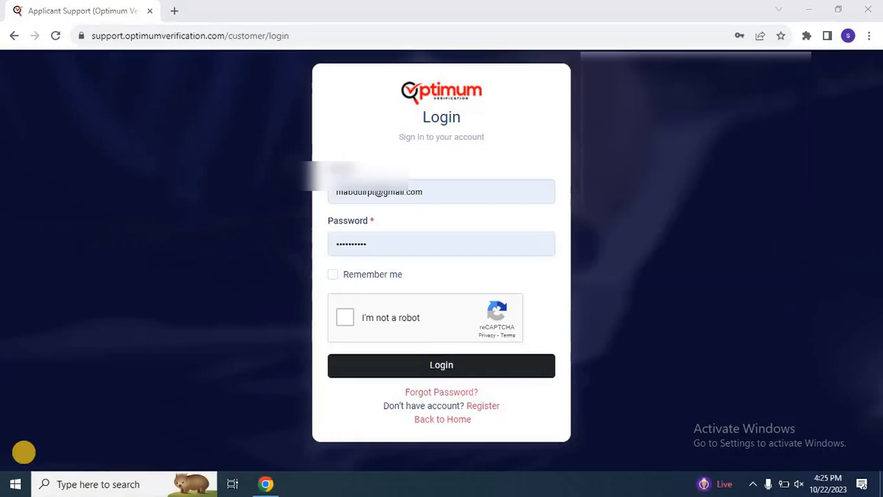
# Step: In a new tab's Gmail, open the 'Please verify your email' message and follow its VerifyLink
pyautogui.click(174, 10)
pyautogui.click(818, 90)
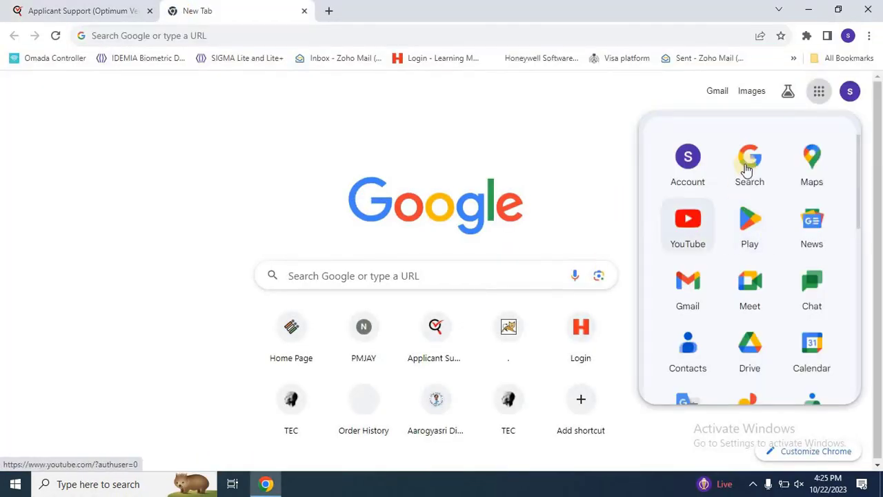
pyautogui.click(695, 305)
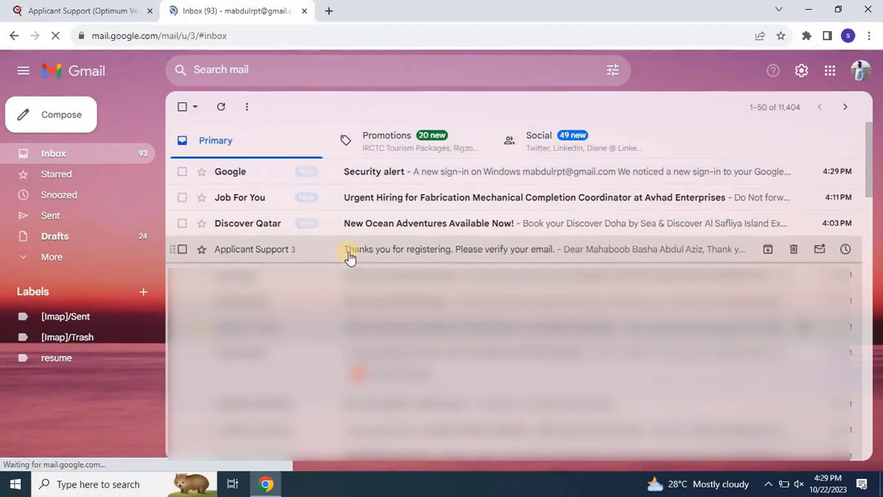
pyautogui.click(400, 257)
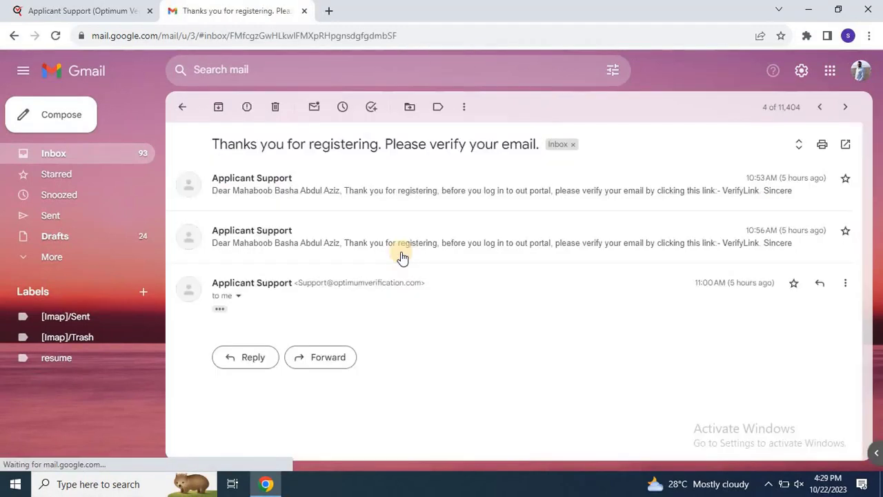
pyautogui.click(352, 247)
pyautogui.click(218, 255)
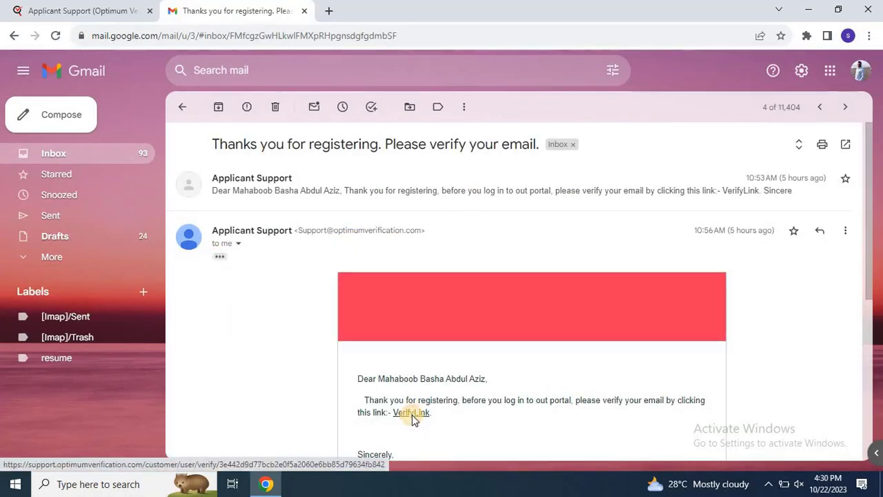
pyautogui.click(411, 413)
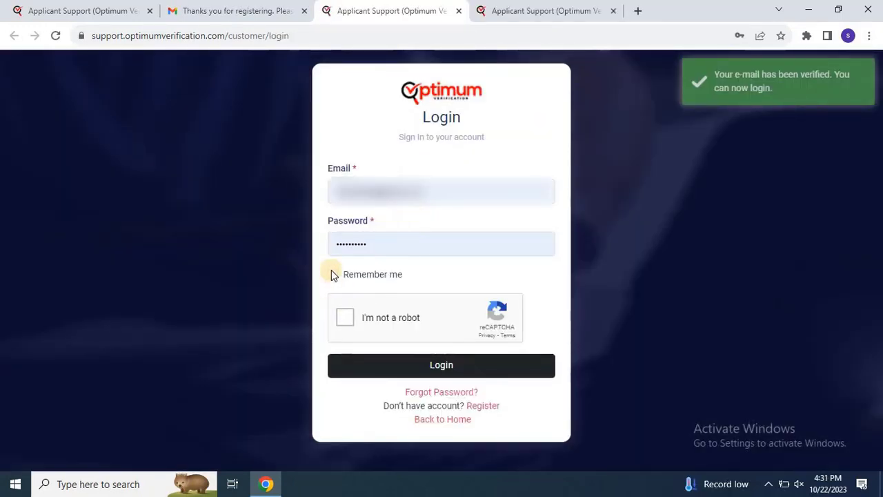
# Step: Log in with Remember me ticked and check Verification Details, showing In Progress
pyautogui.click(332, 274)
pyautogui.click(346, 318)
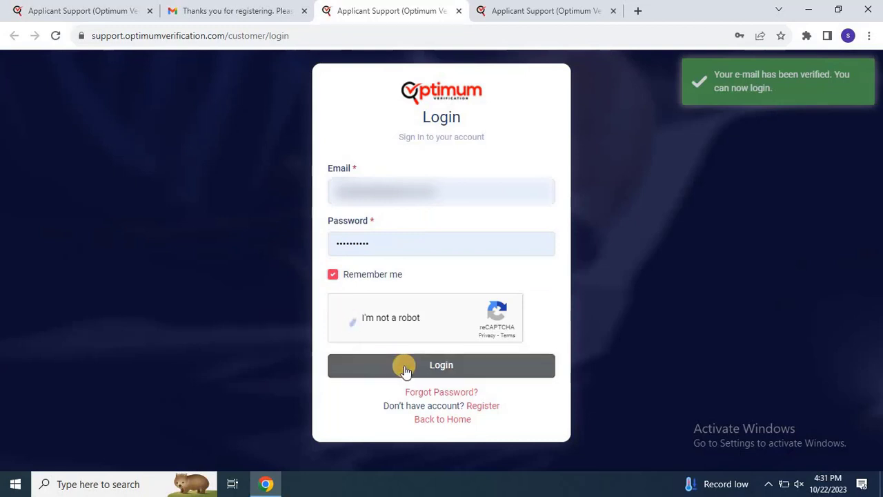
pyautogui.click(405, 369)
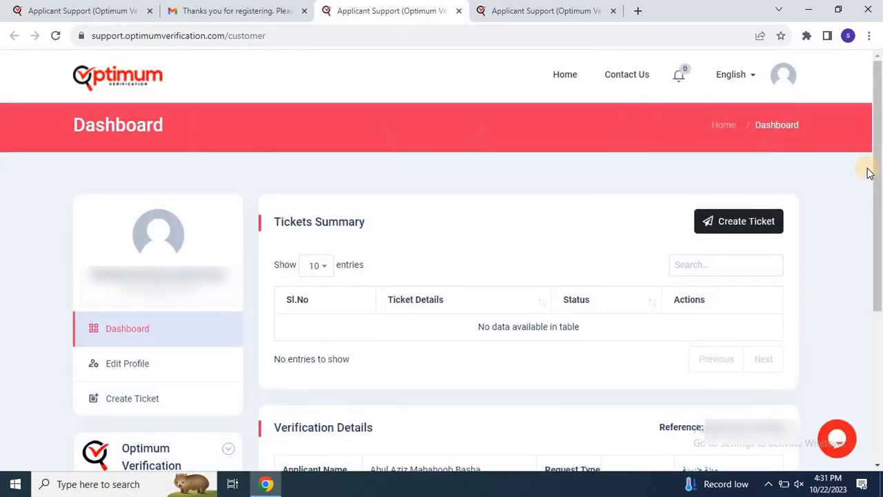
pyautogui.moveTo(876, 171); pyautogui.dragTo(875, 294)
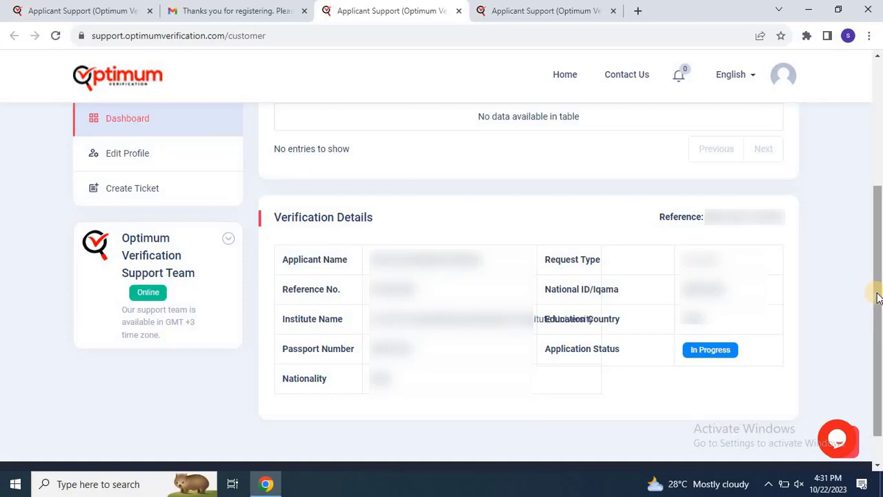
pyautogui.scroll(-1, 876, 293)
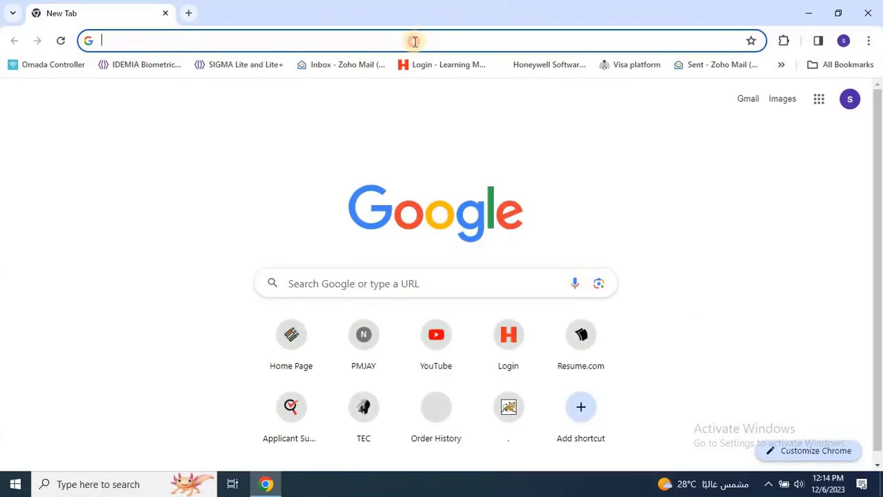
# Step: Reload support.optimumverification.com, log in with the saved details, and check Verification Details, now Closed
pyautogui.write('https://support.optimumverification.com/')
pyautogui.press('Return')
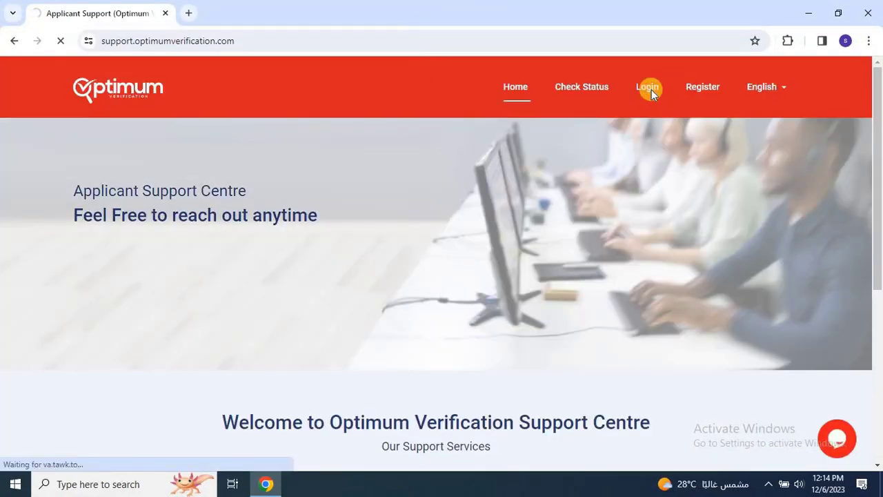
pyautogui.click(651, 89)
pyautogui.click(452, 371)
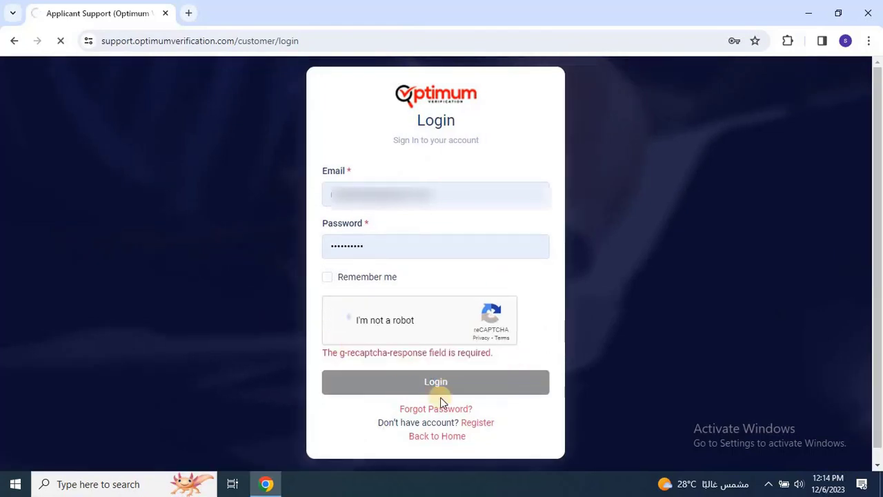
pyautogui.click(430, 374)
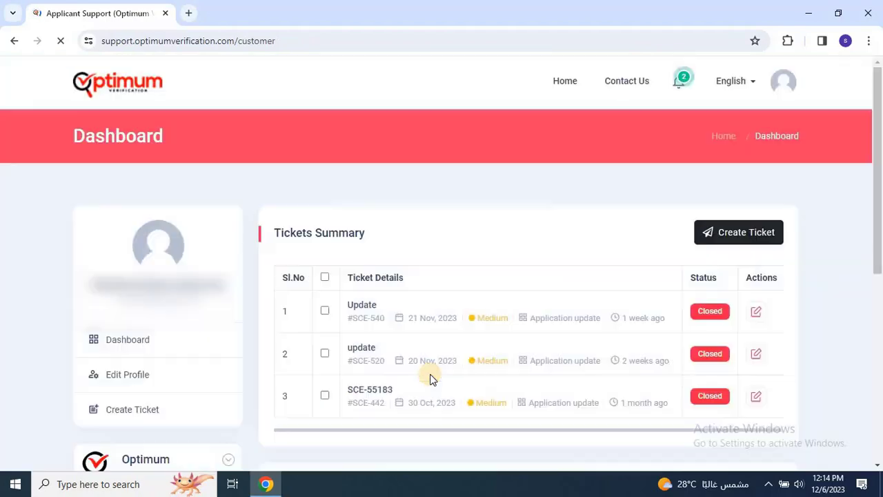
pyautogui.scroll(-2, 880, 268)
pyautogui.scroll(-3, 880, 268)
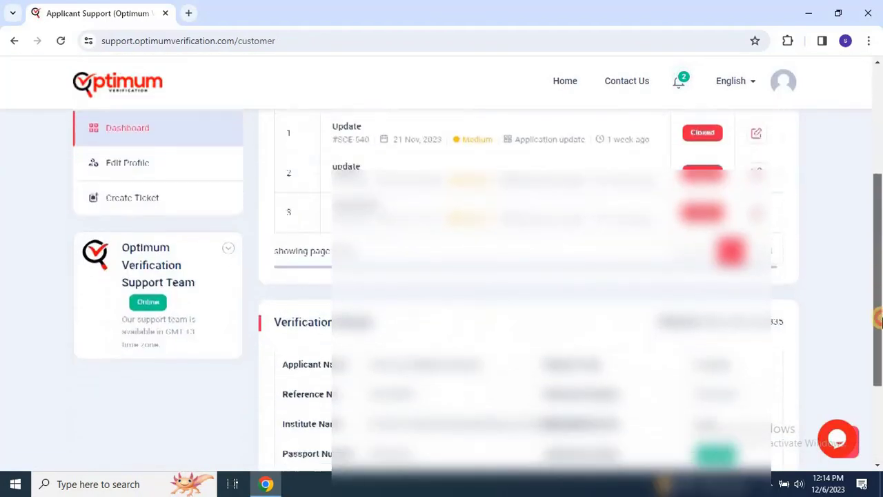